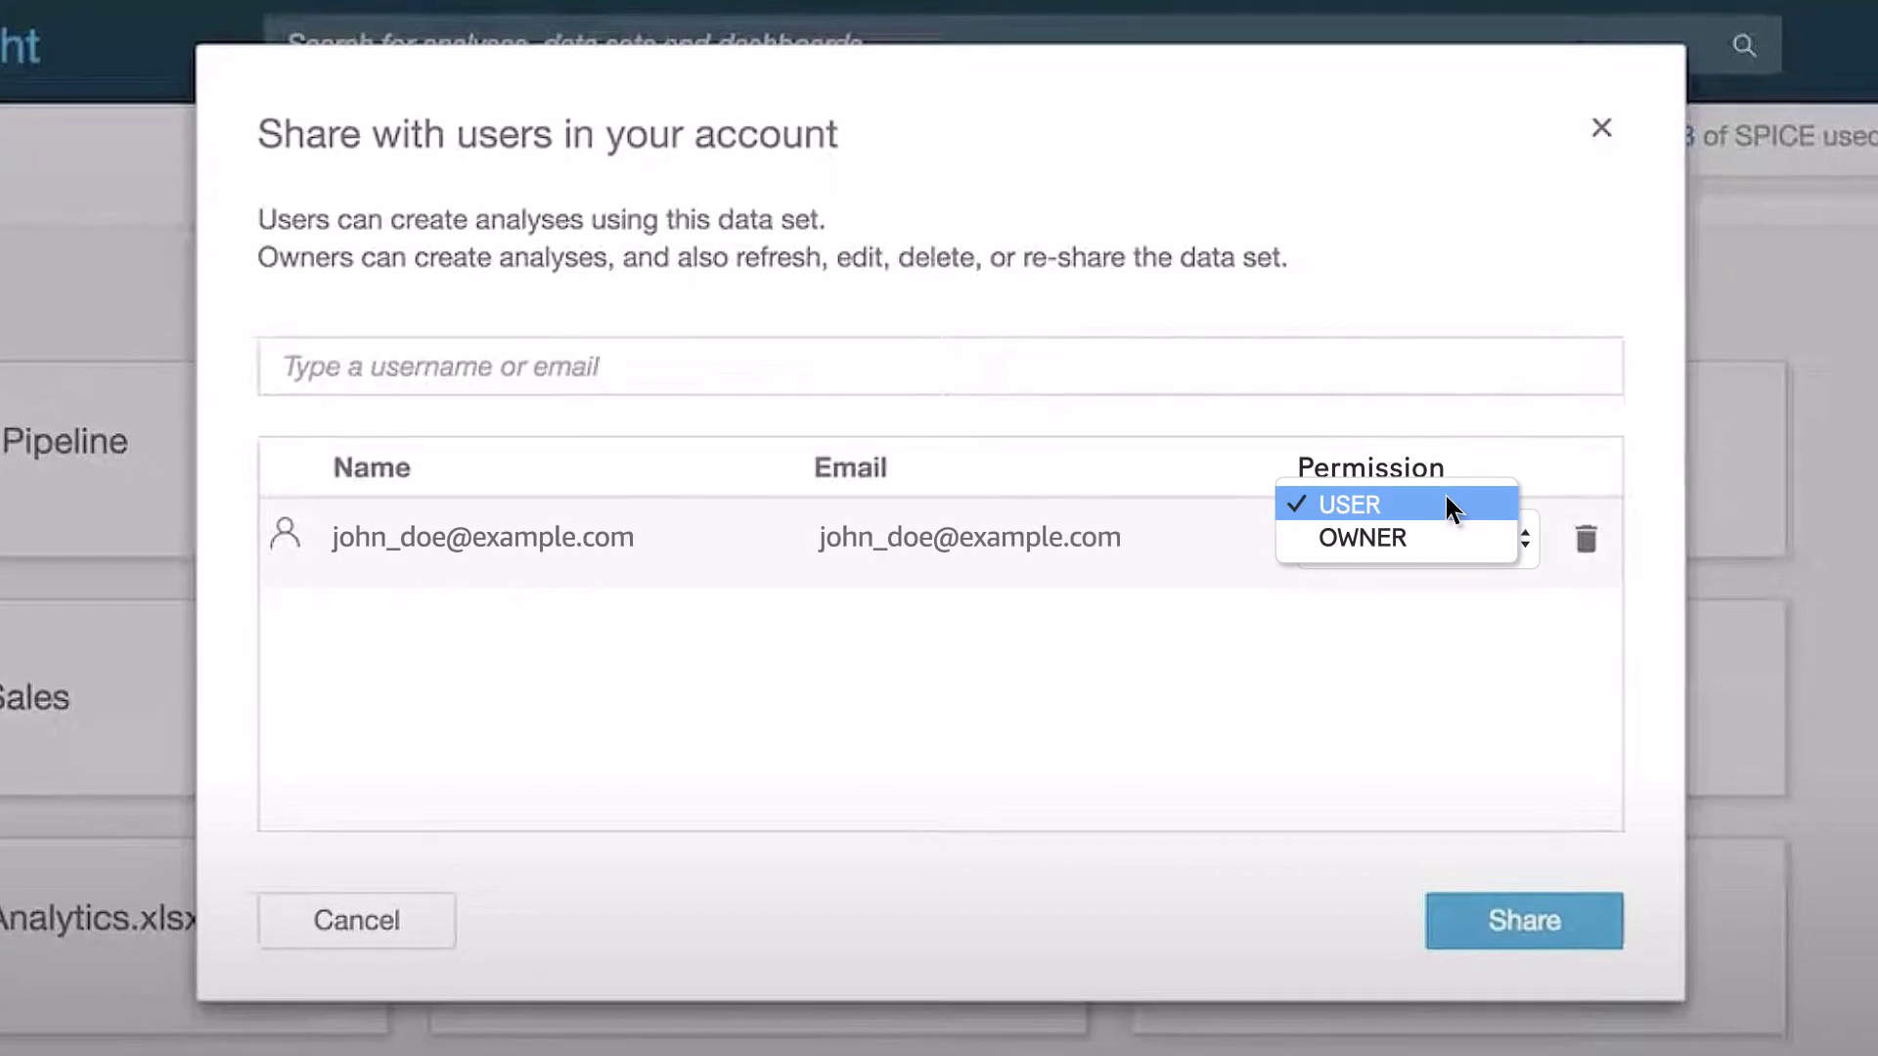
click(1446, 504)
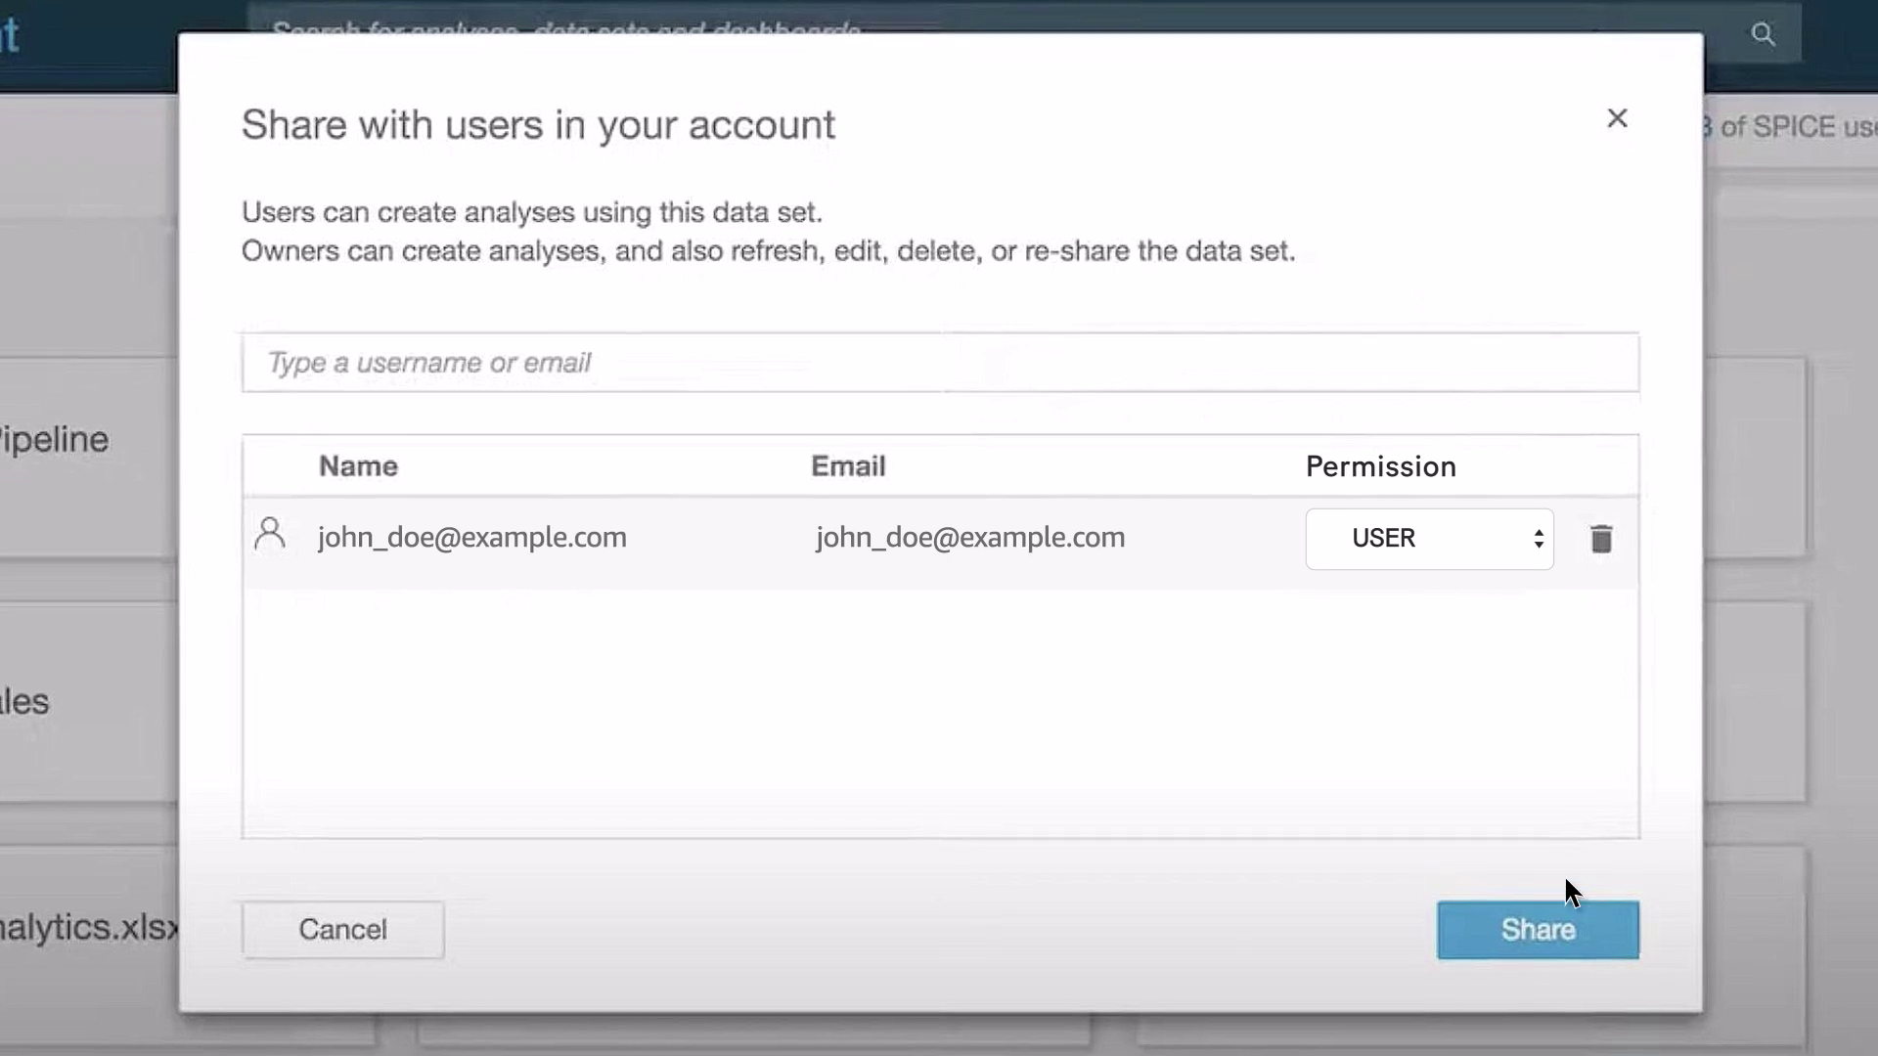